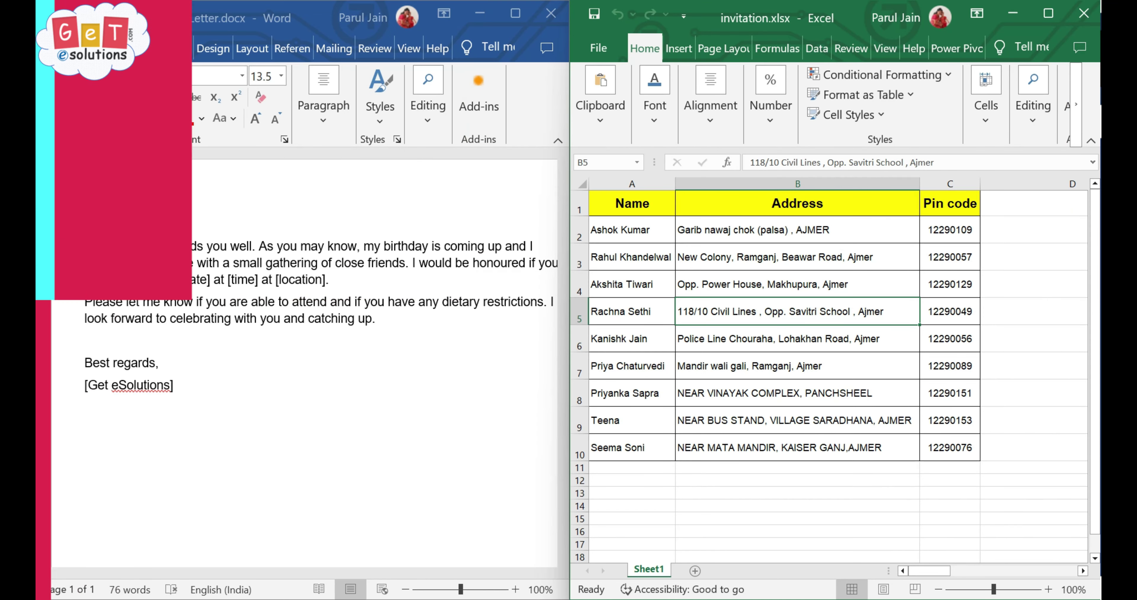
Step: Maximize the Letter.docx window to fill the screen
left_click_drag(122, 238, 555, 416)
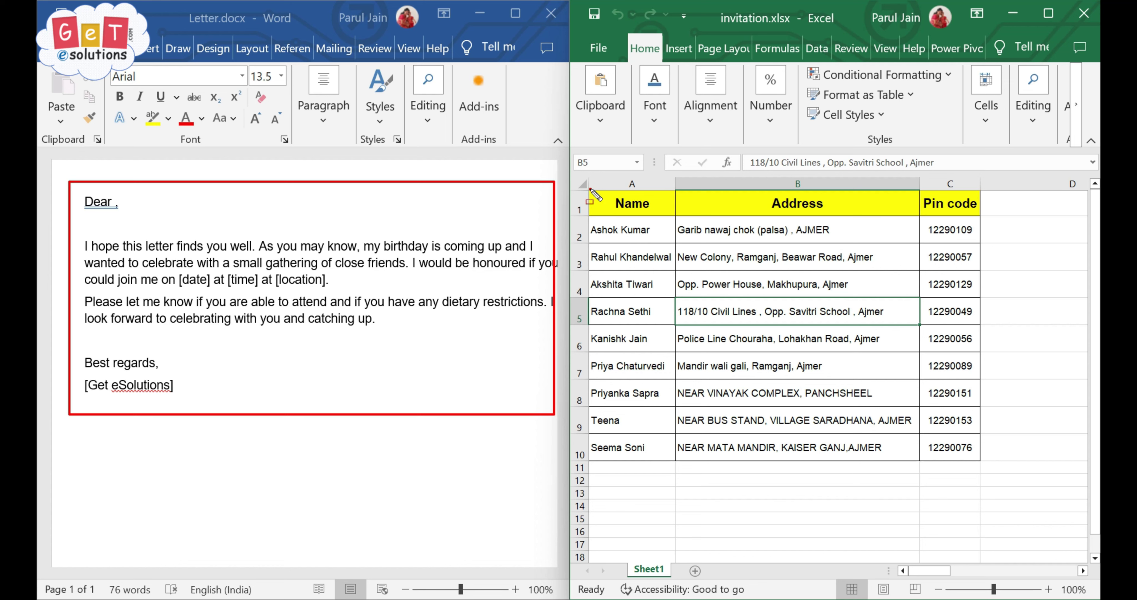
left_click_drag(590, 190, 694, 465)
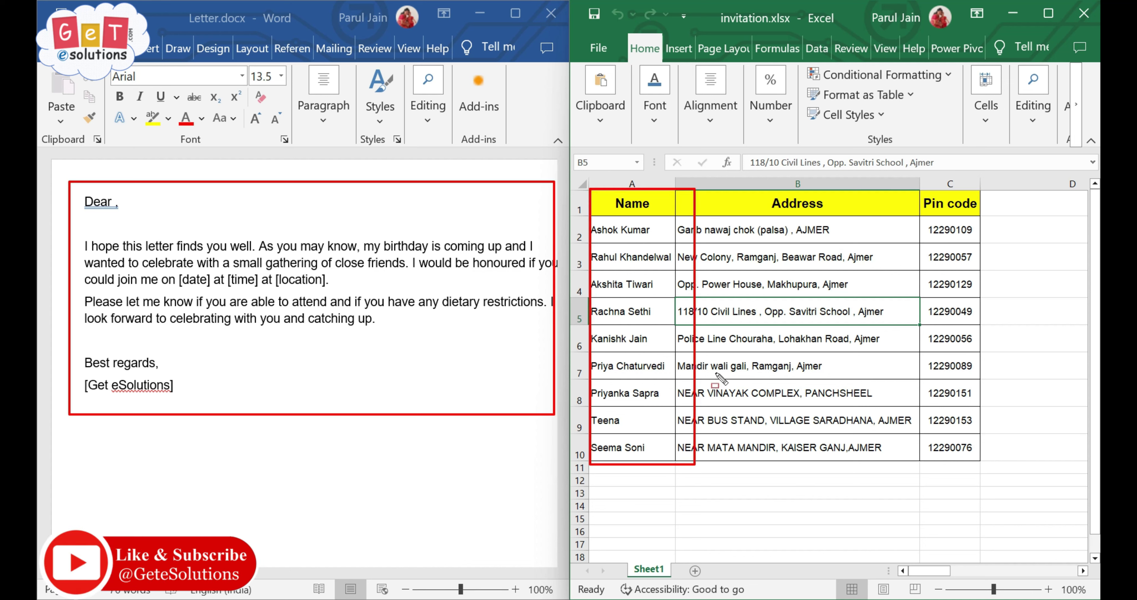
left_click_drag(699, 184, 910, 432)
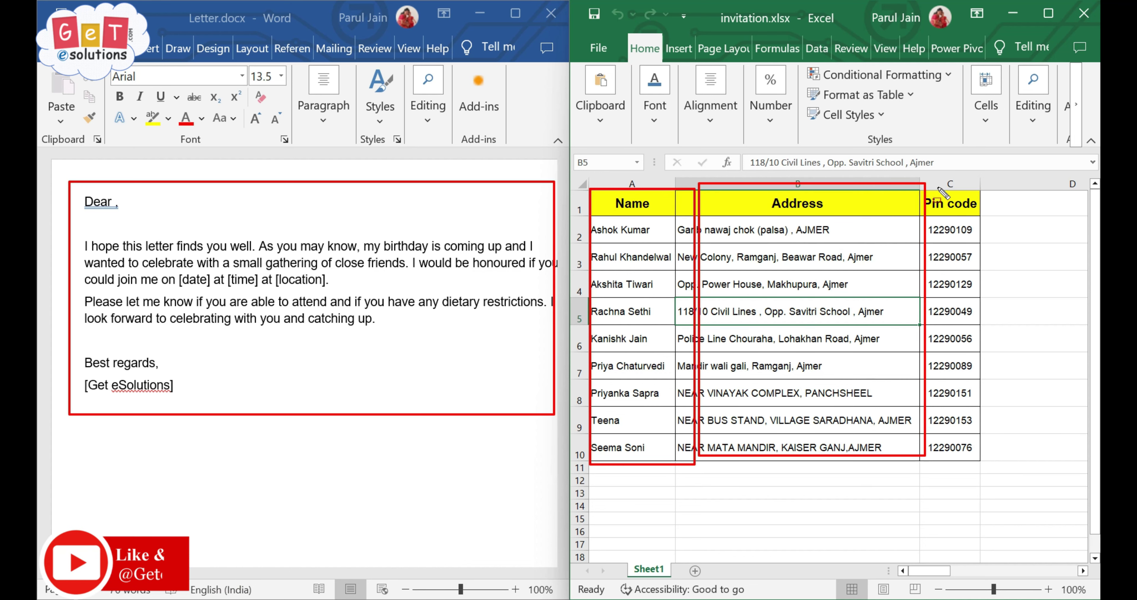
left_click_drag(922, 182, 1035, 486)
key("Escape")
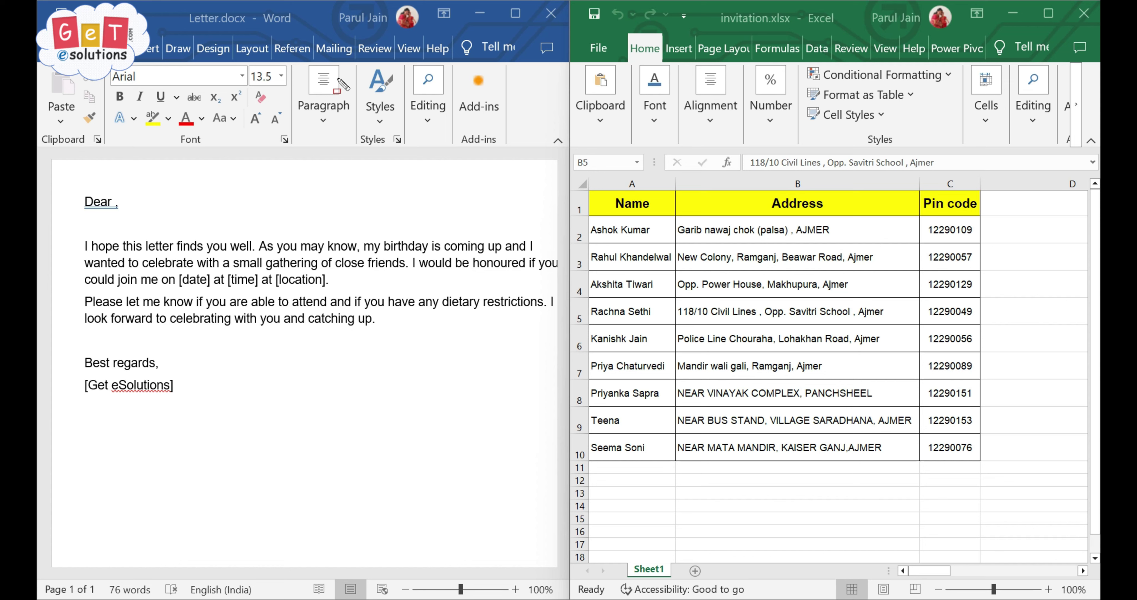
left_click_drag(590, 191, 1015, 466)
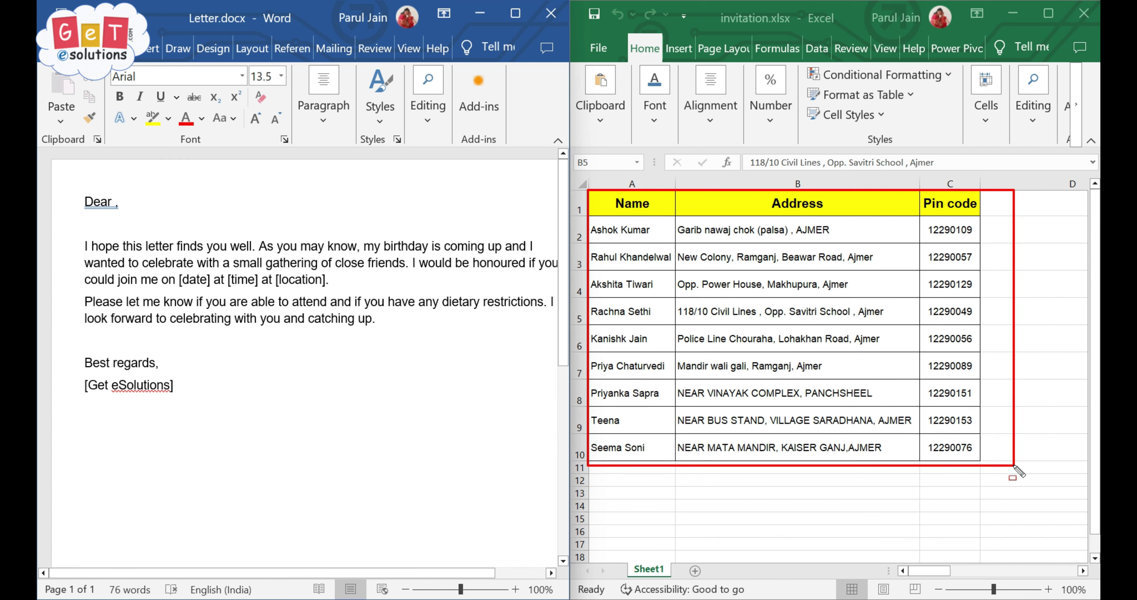
double_click(521, 18)
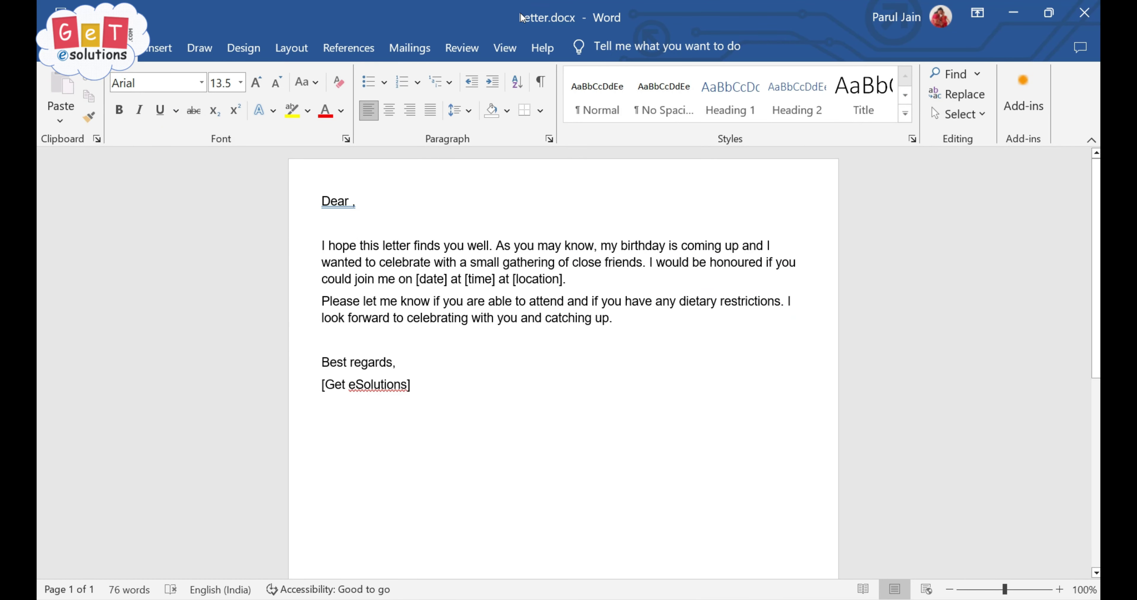
Step: Start a Letters-type mail merge from the Mailings tab
left_click_drag(375, 35, 434, 62)
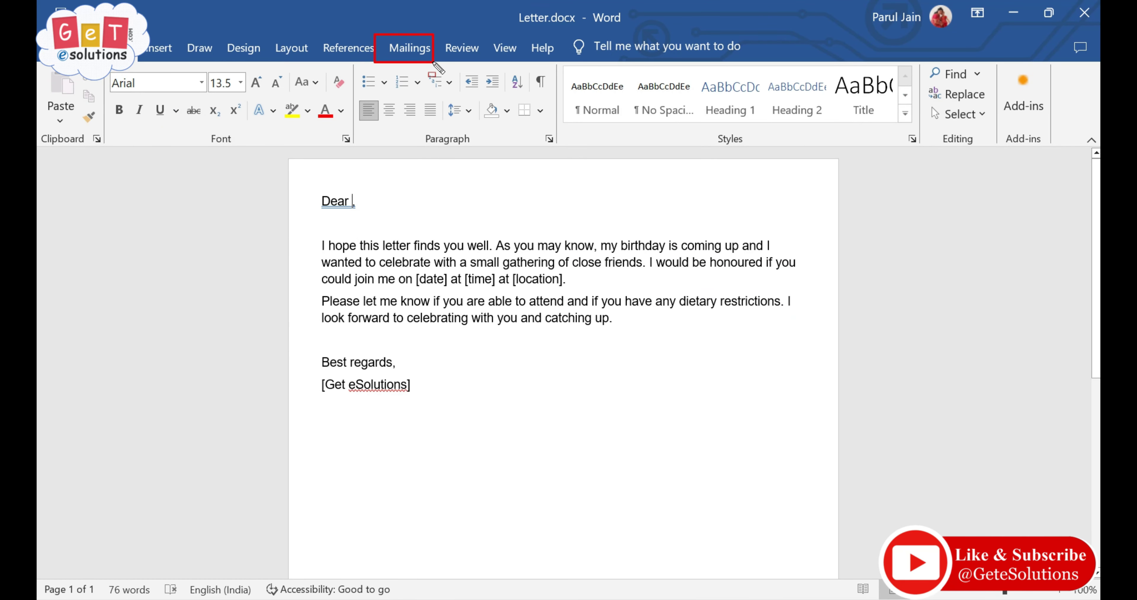
left_click(409, 48)
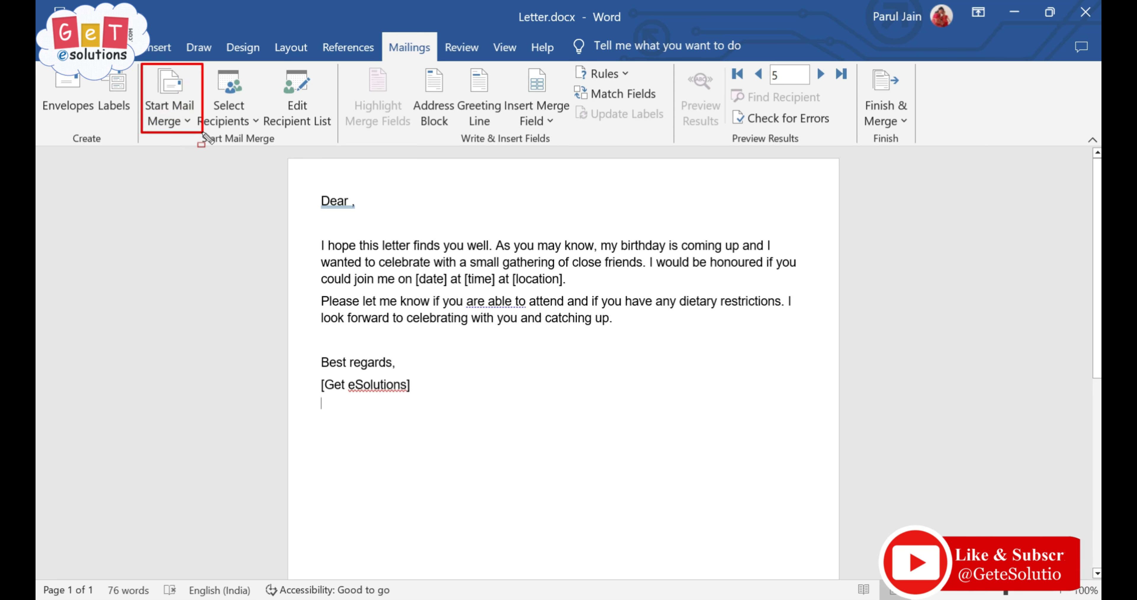
key("Escape")
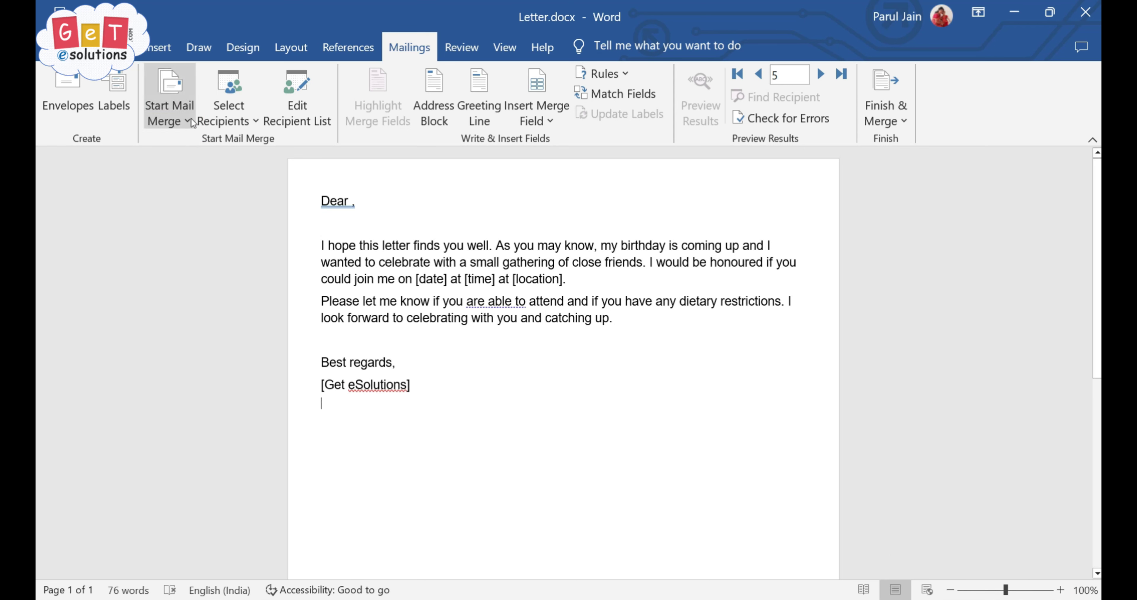
left_click(192, 123)
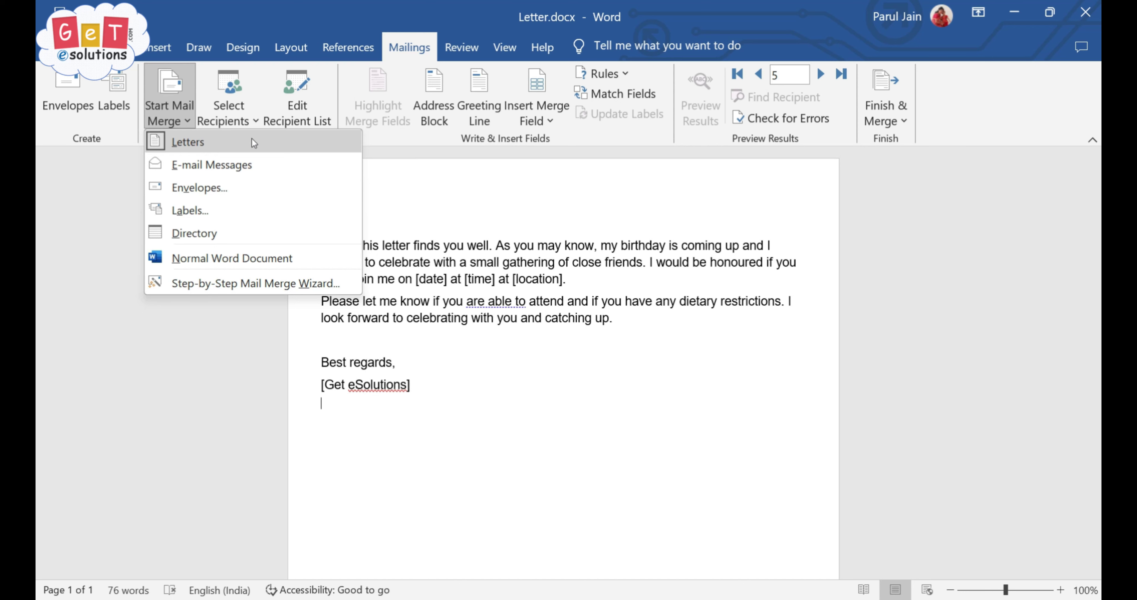
left_click(232, 140)
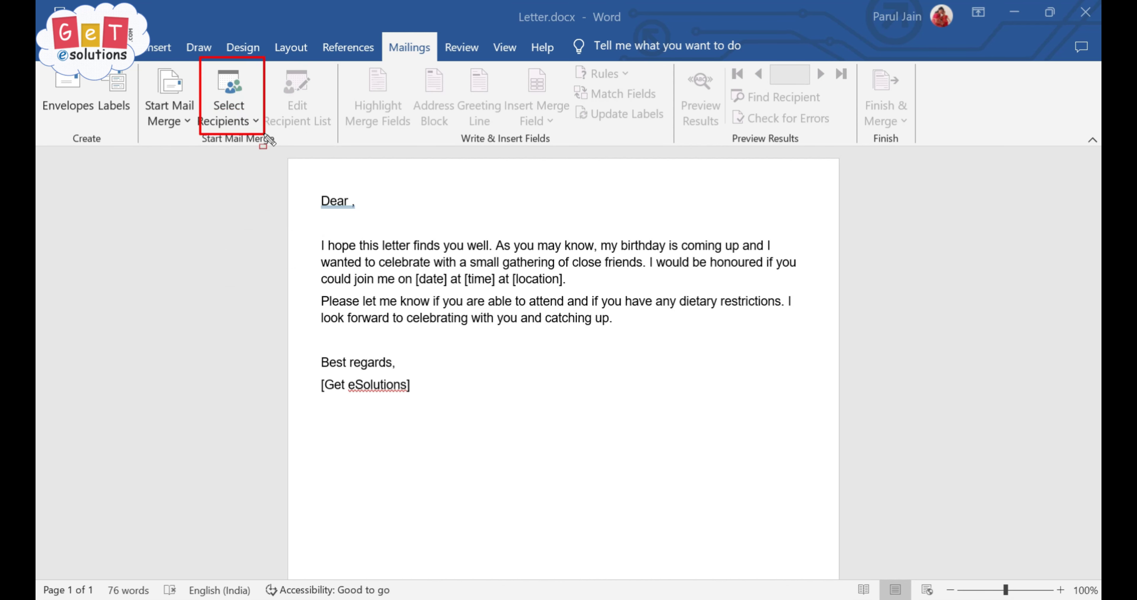
Step: Use an existing list to attach Sheet1$ of invitation.xlsx as the recipient list
left_click(260, 121)
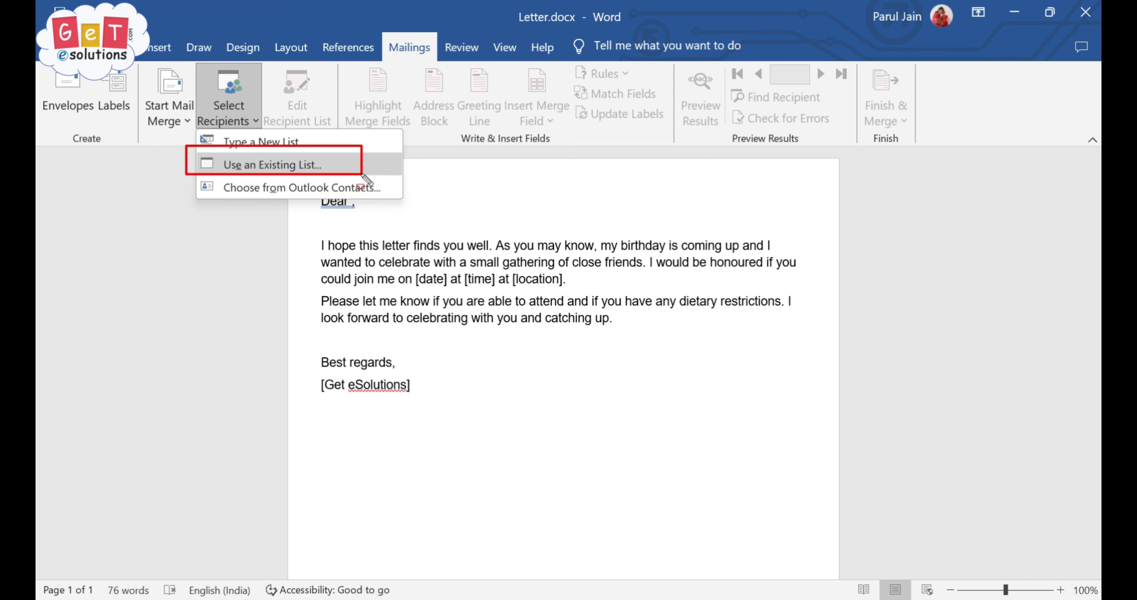
left_click(291, 166)
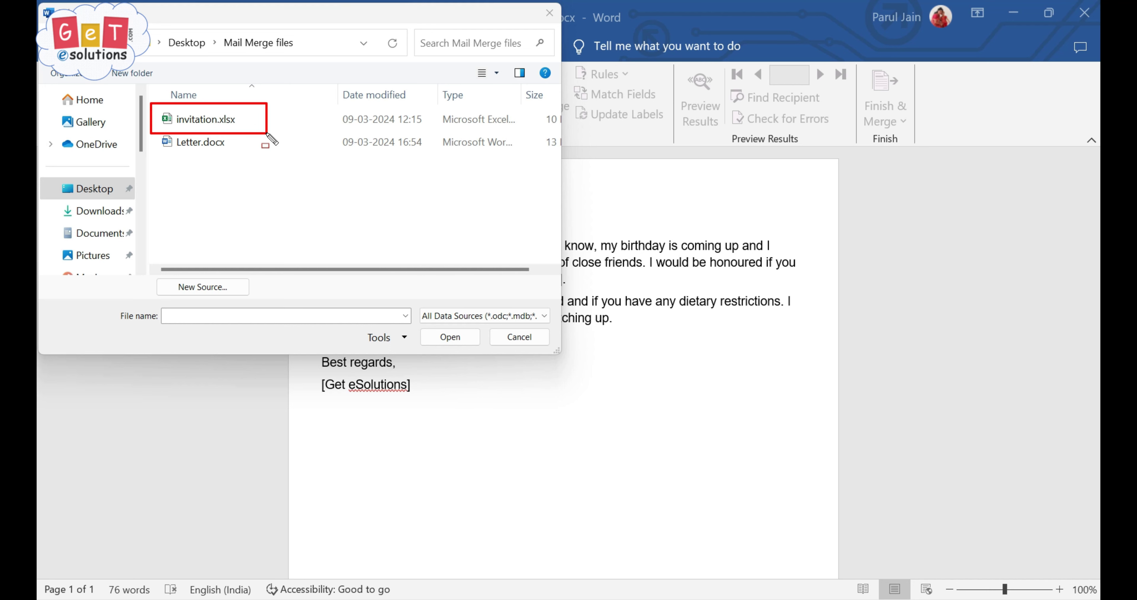
left_click(237, 122)
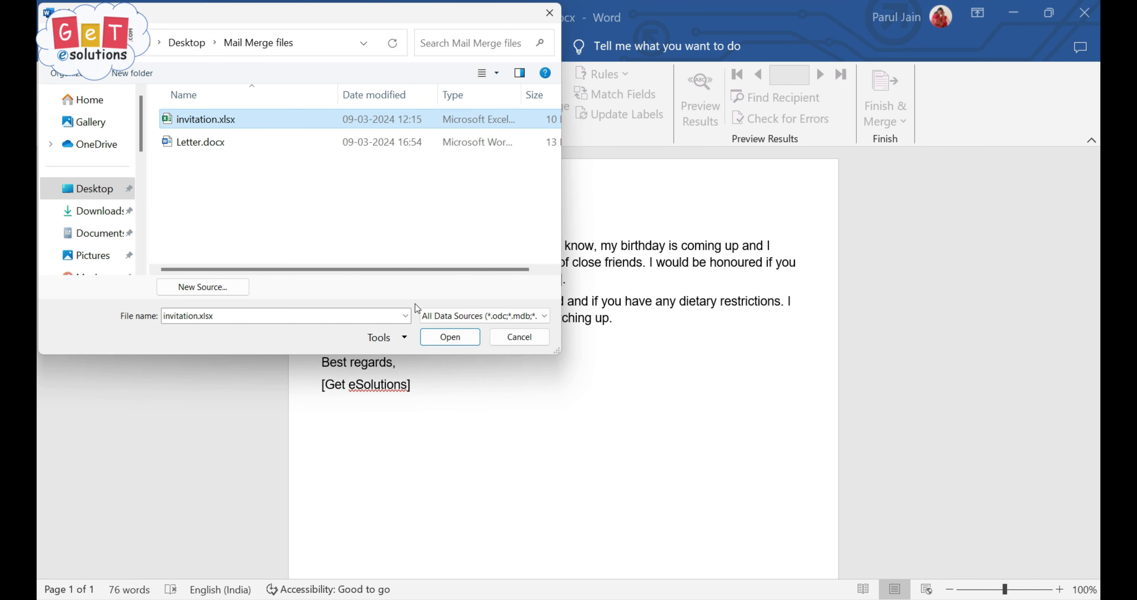
left_click(450, 337)
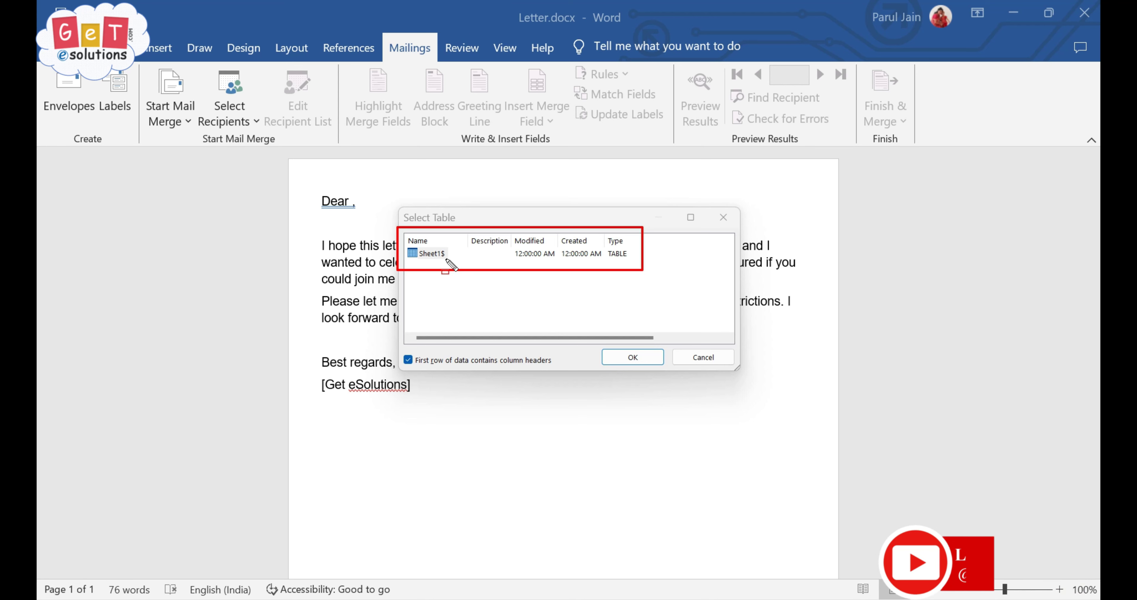
left_click(437, 254)
left_click(632, 357)
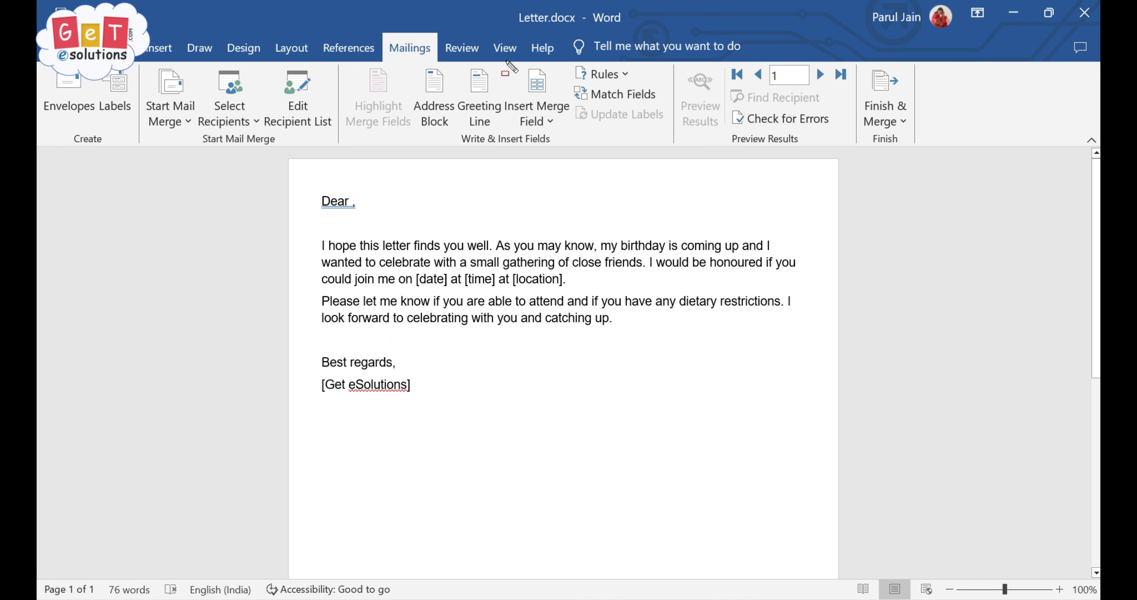
Step: Insert the «Name» merge field after 'Dear'
left_click_drag(506, 62, 572, 134)
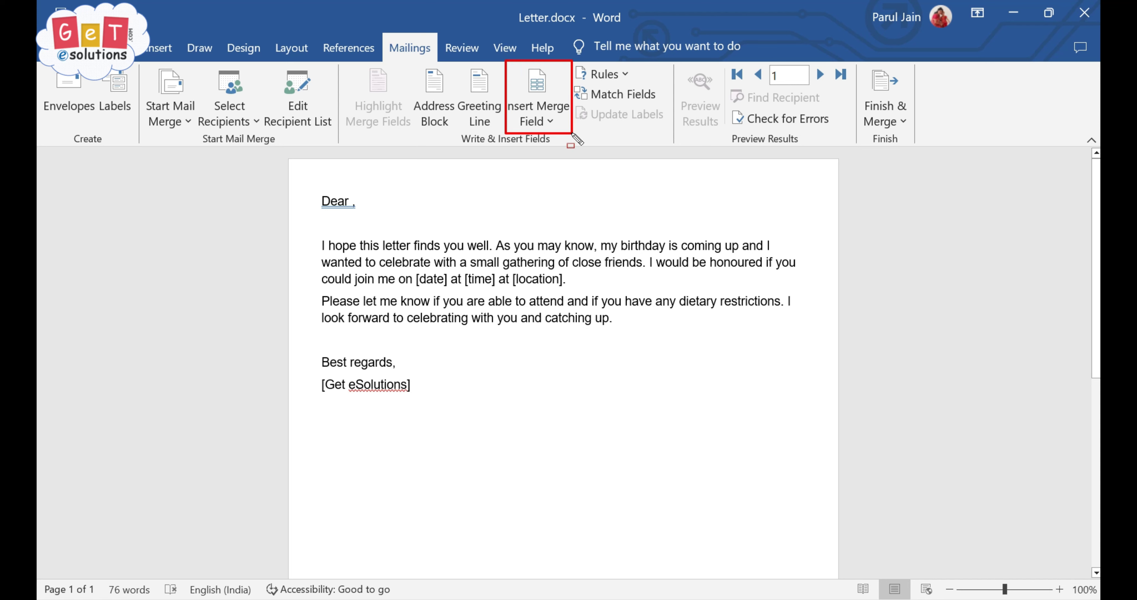
left_click(552, 122)
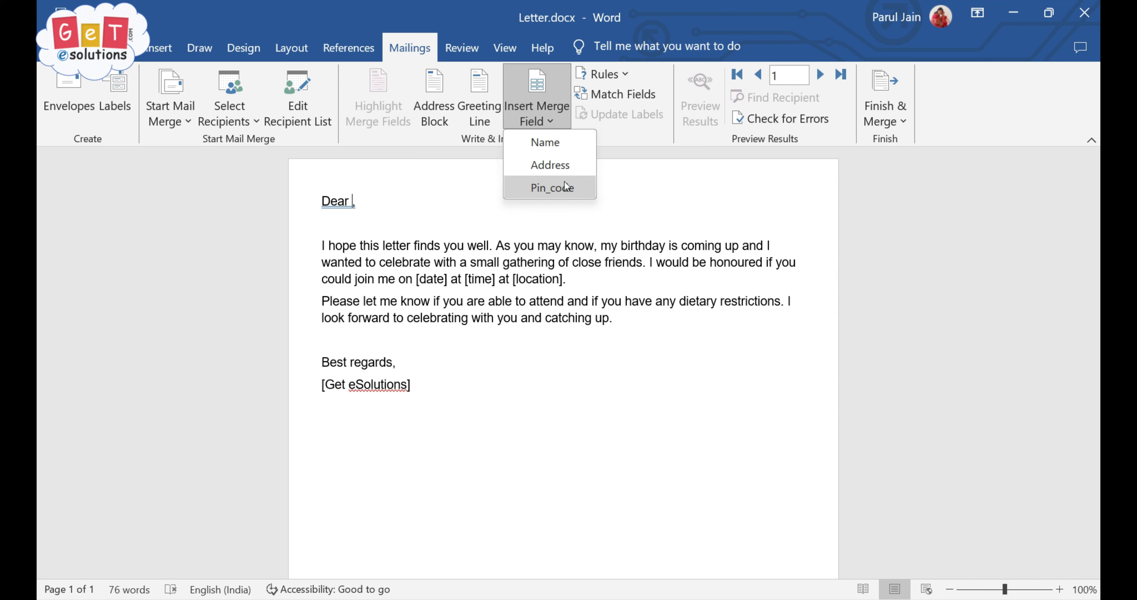
left_click(352, 202)
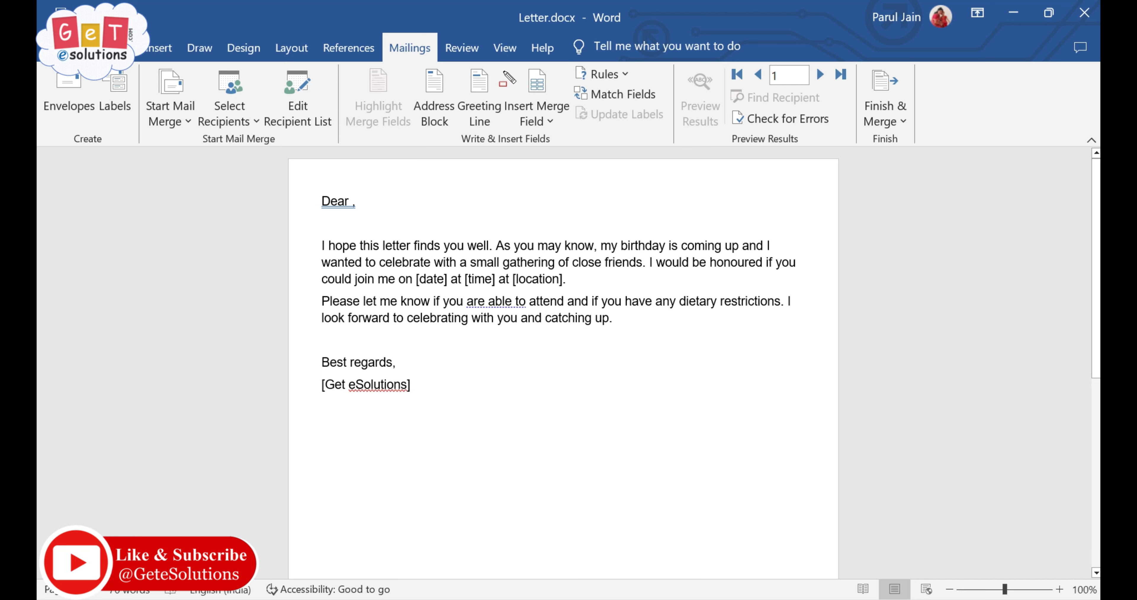
left_click_drag(504, 70, 572, 136)
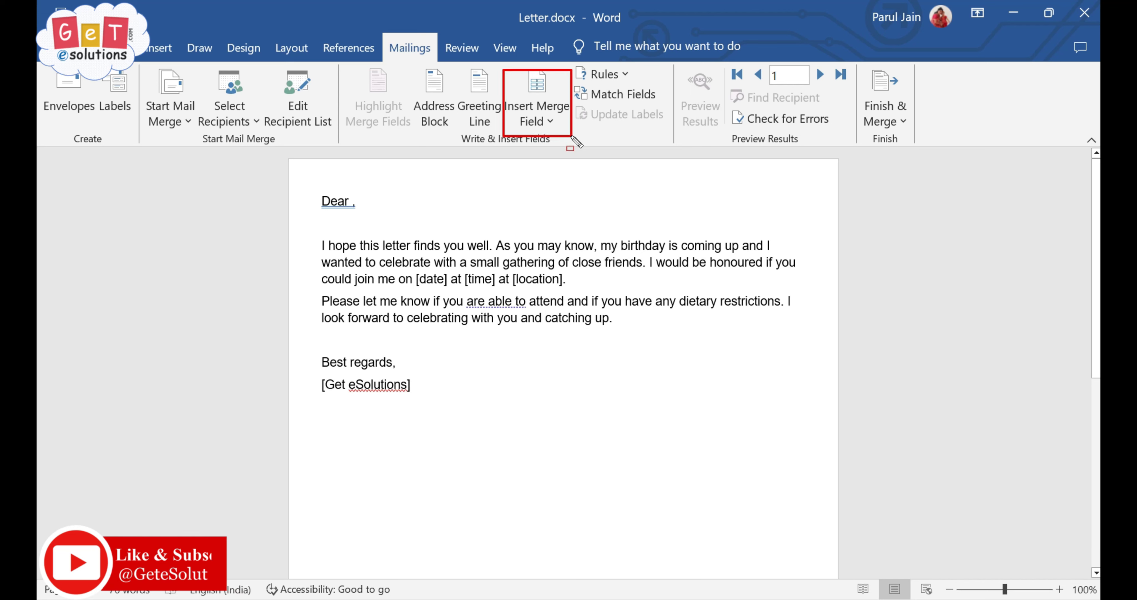
left_click(554, 119)
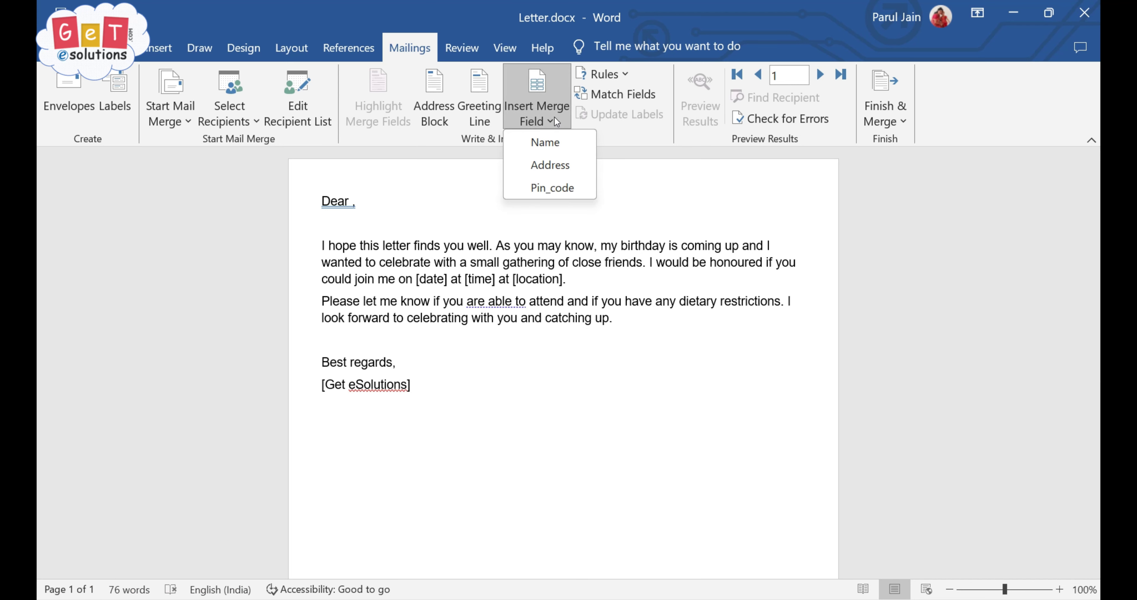
left_click(552, 145)
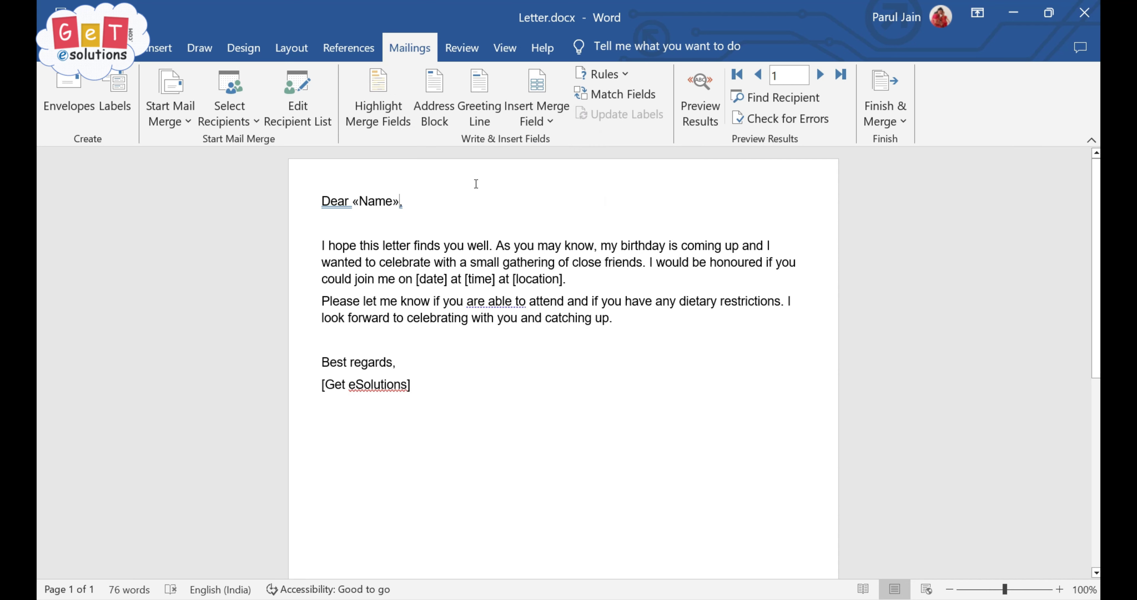
Step: Add the «Address» and «Pin_code» merge fields, each on its own new line
key("Return")
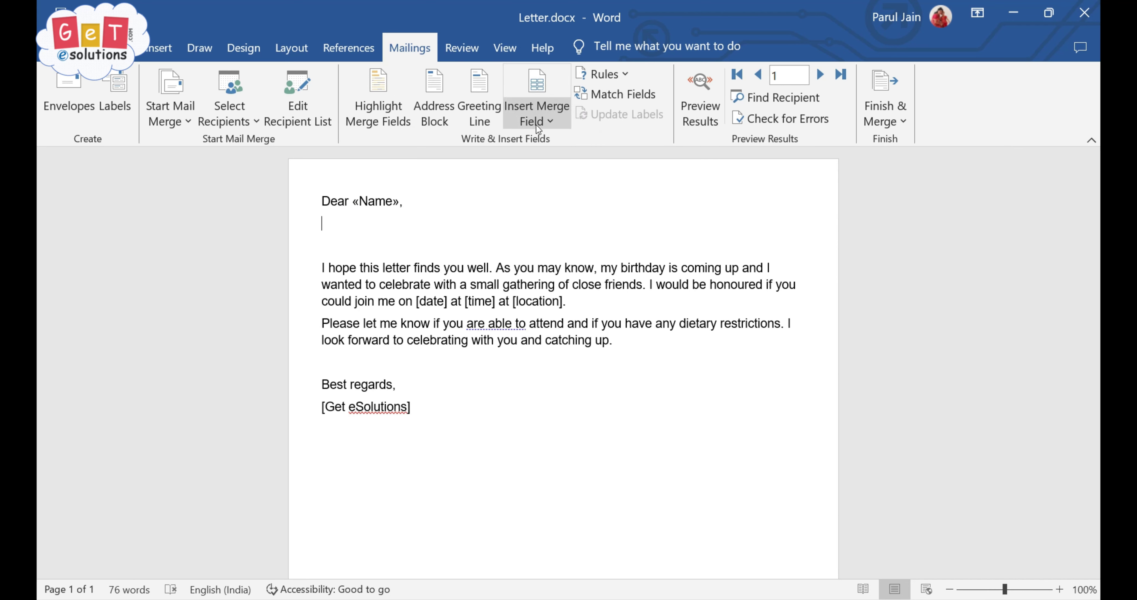
left_click(549, 121)
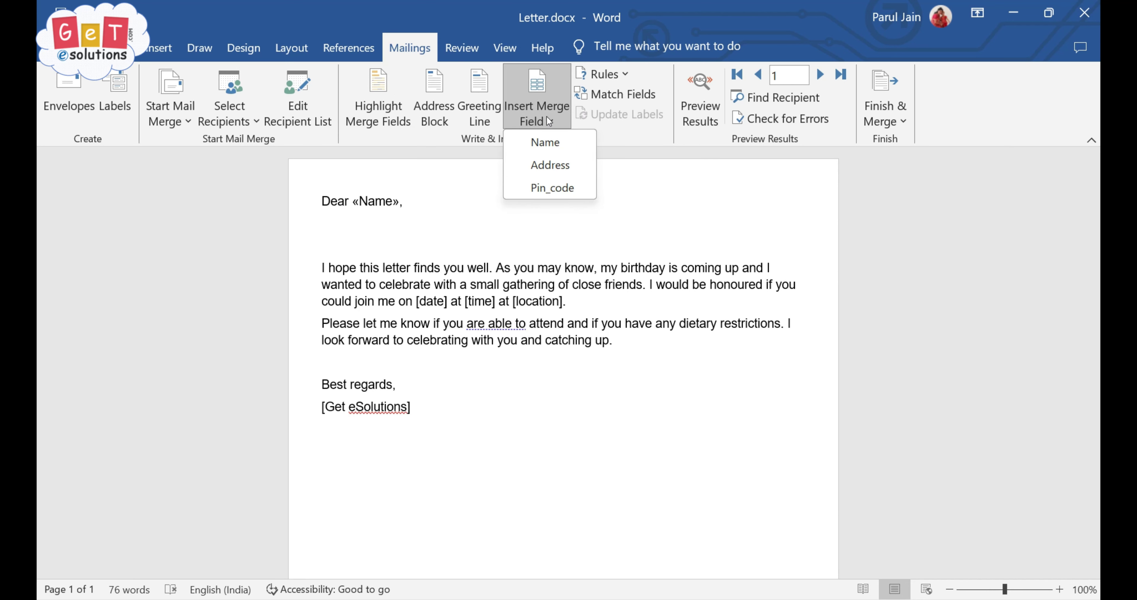
left_click(577, 165)
key("Return")
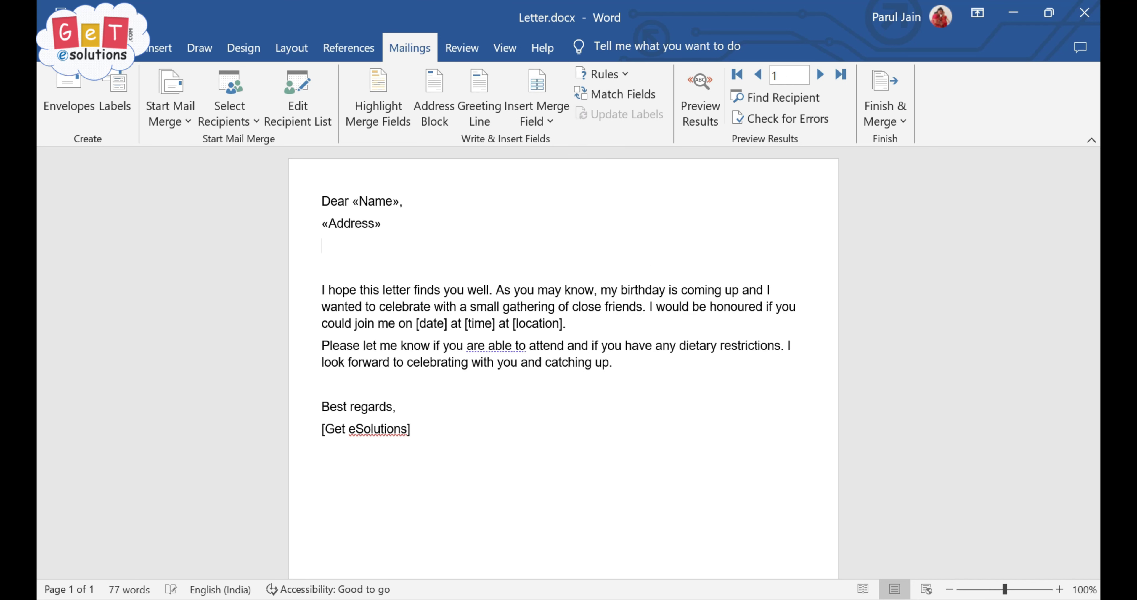
left_click(547, 123)
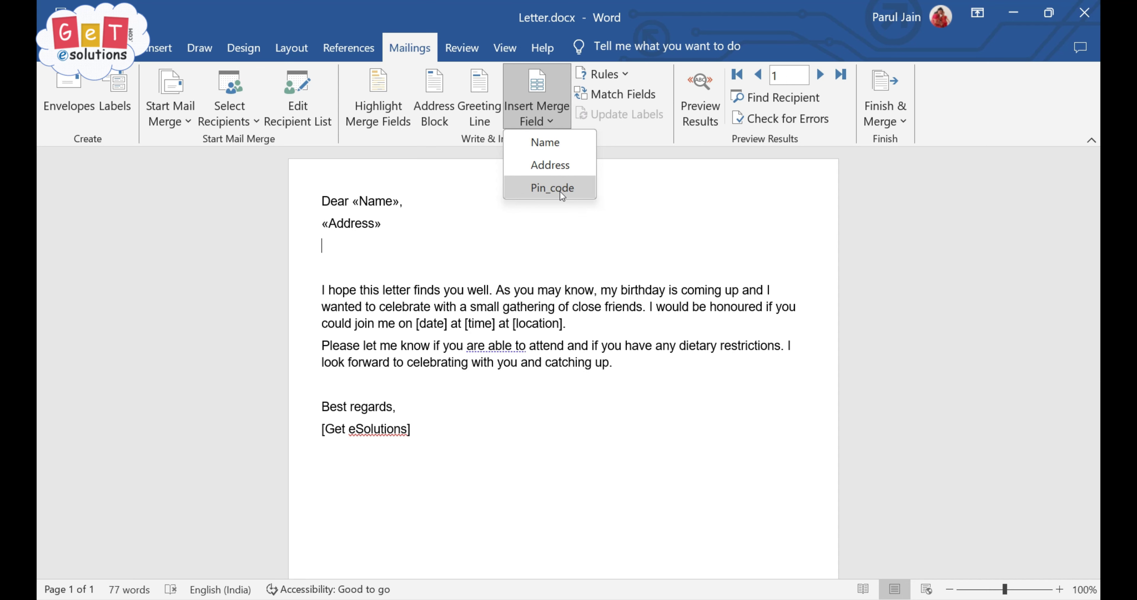
left_click(562, 192)
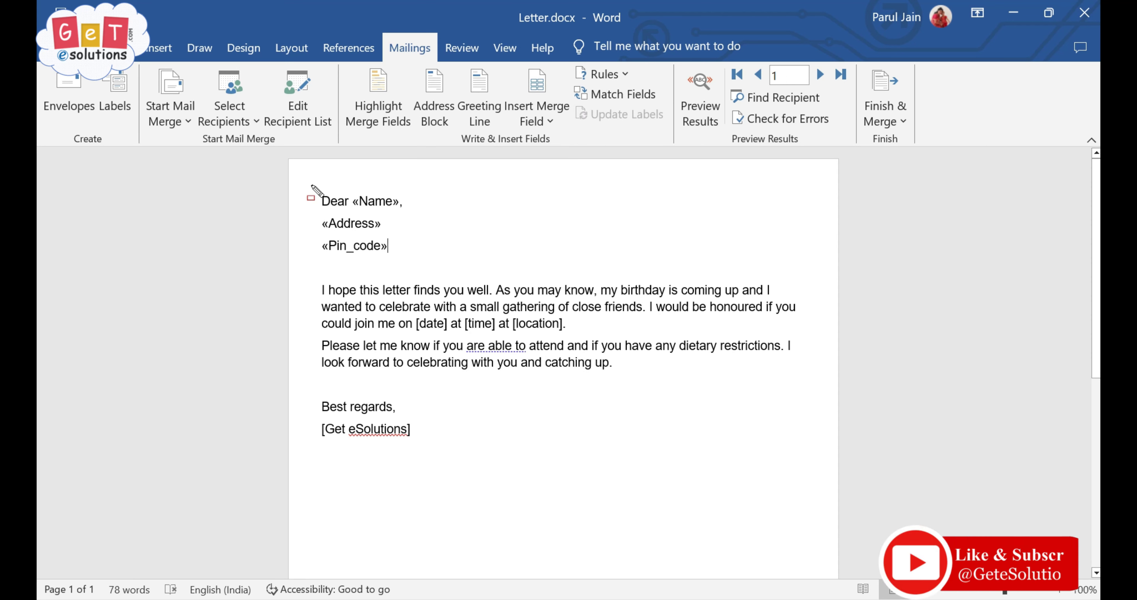
left_click_drag(307, 183, 431, 262)
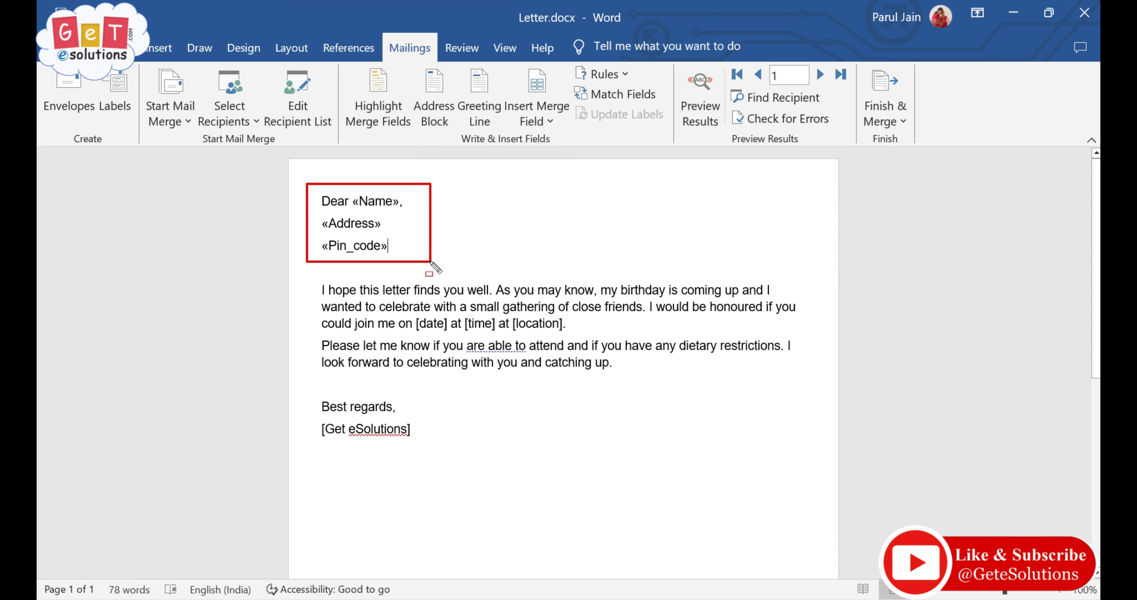
left_click_drag(665, 62, 727, 135)
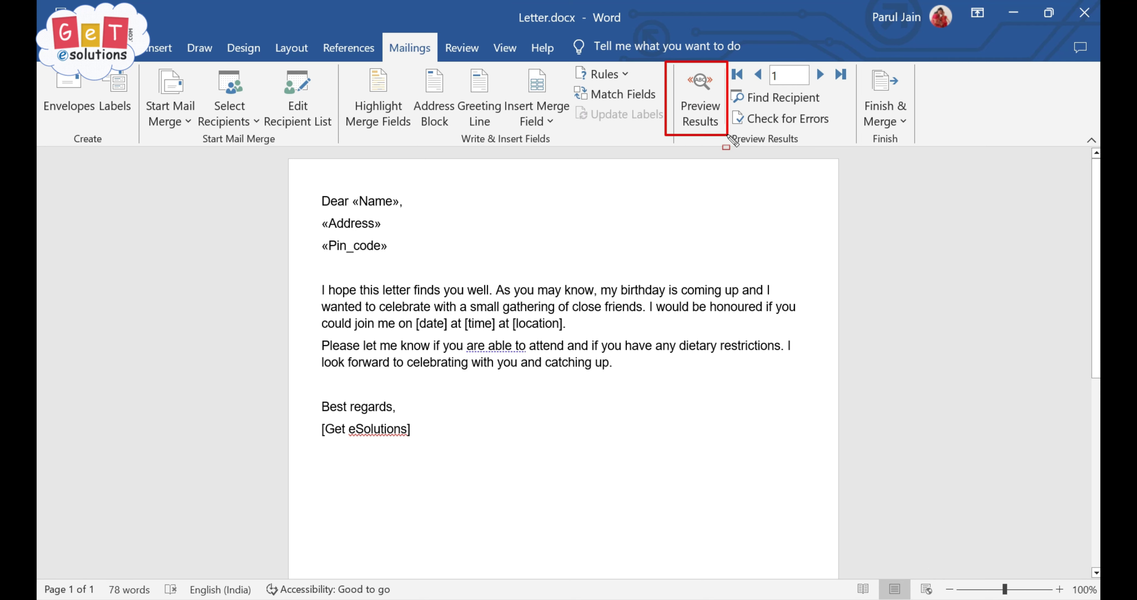
Step: Turn on Preview Results to show record 1's name, address and pin code
key("Escape")
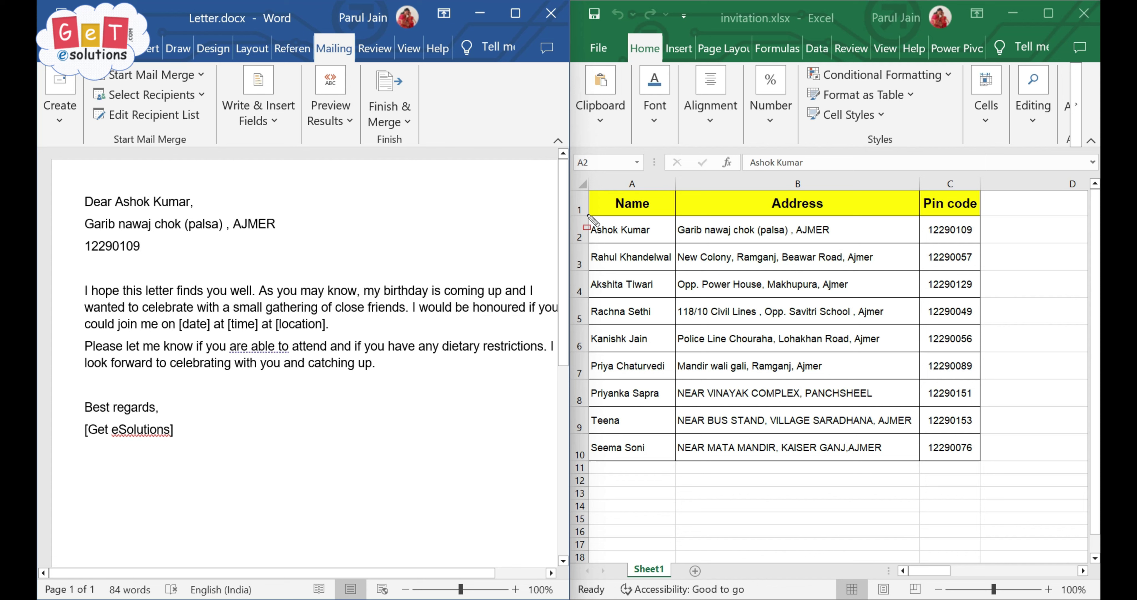
left_click_drag(586, 215, 996, 247)
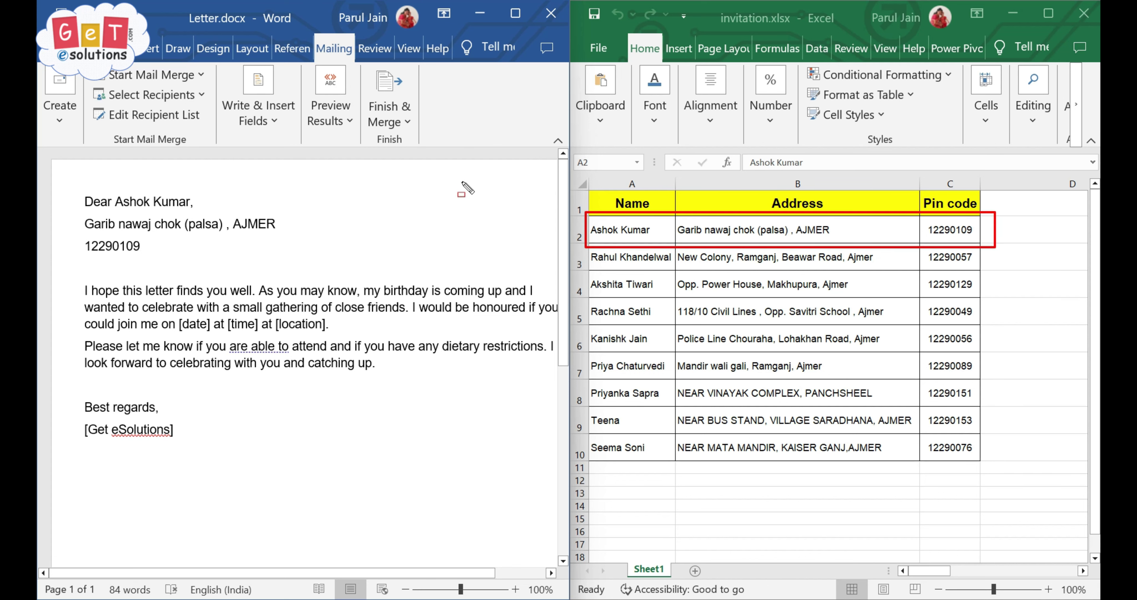
left_click_drag(75, 191, 310, 261)
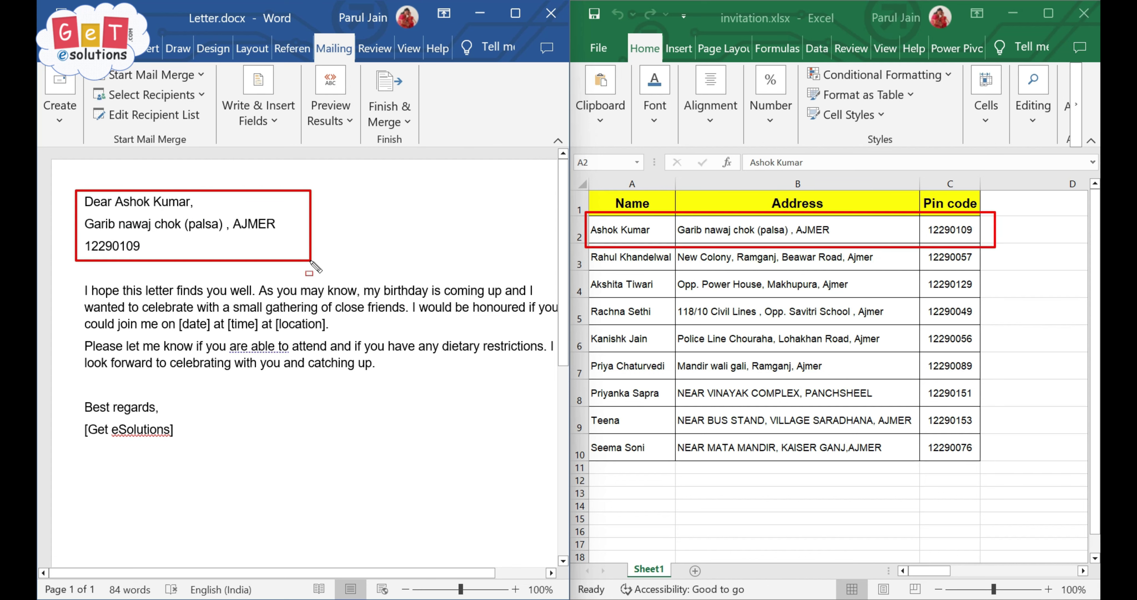
left_click_drag(731, 55, 869, 92)
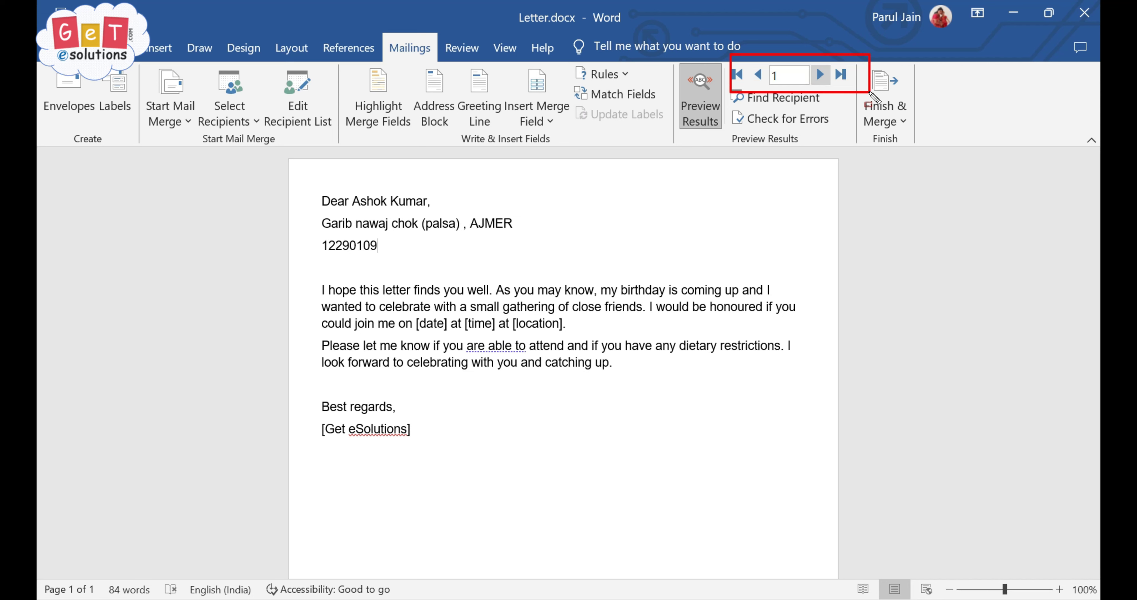
left_click_drag(810, 62, 833, 88)
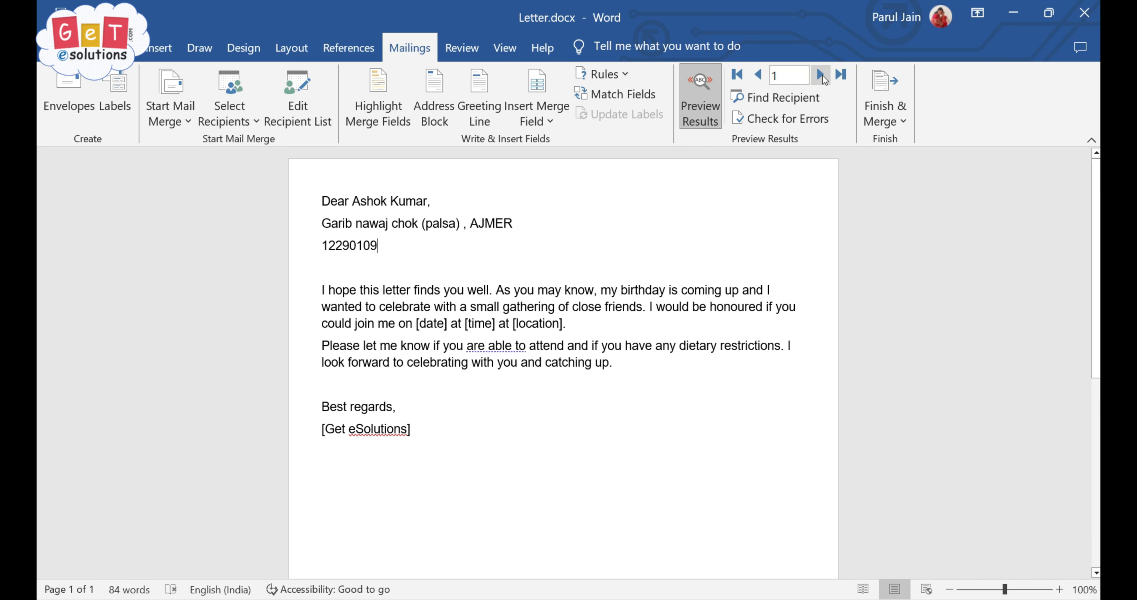
Step: Preview recipients record by record up to record 7, then show the Finish & Merge options
left_click(823, 75)
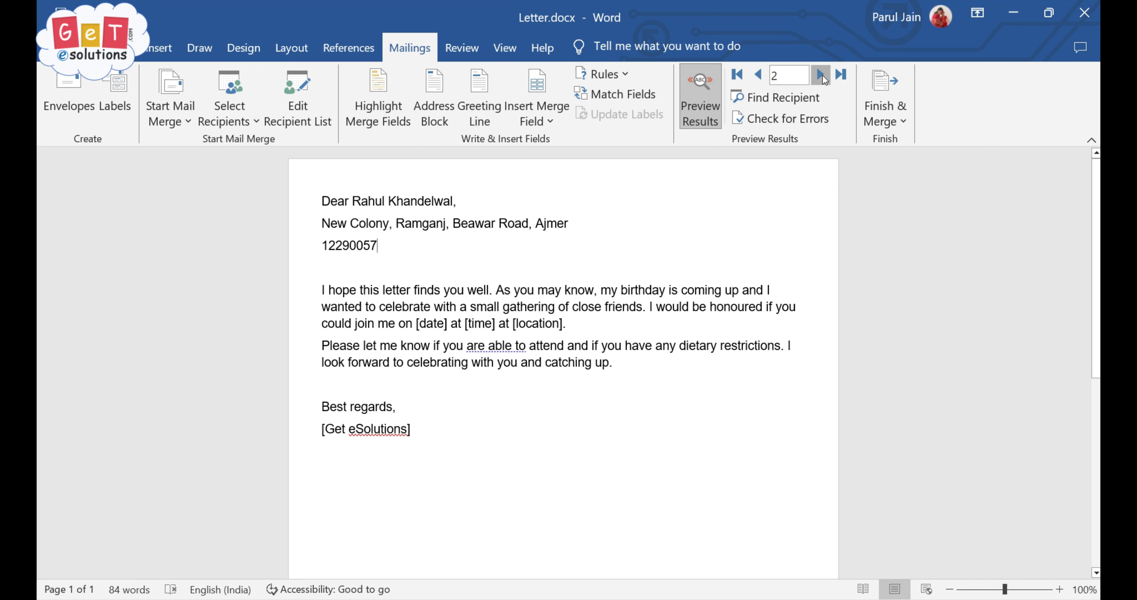
left_click(823, 75)
left_click(823, 75)
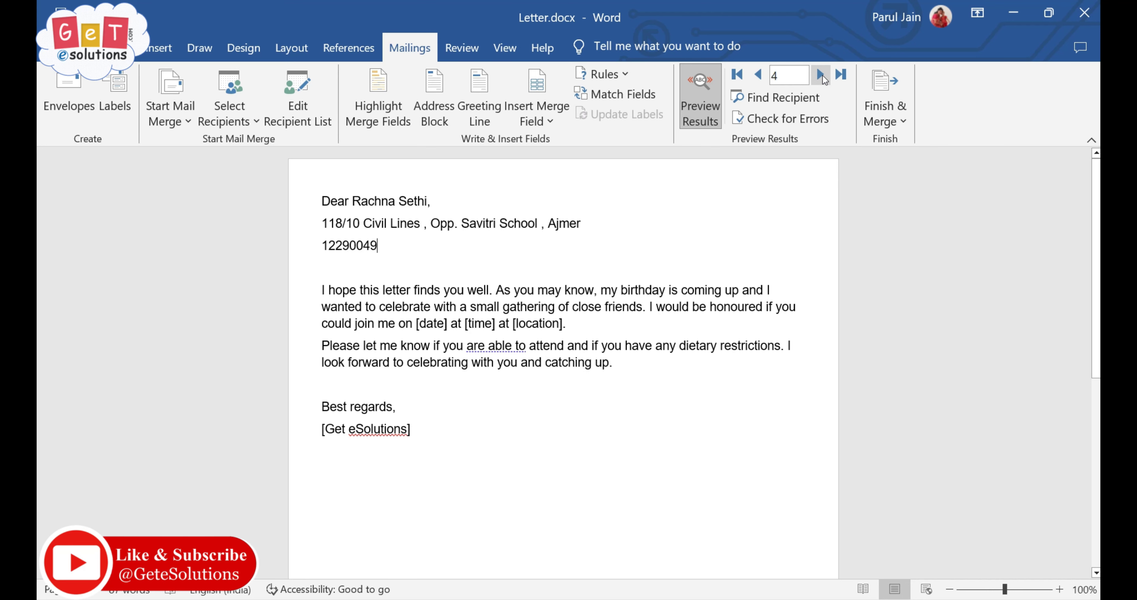
left_click(823, 75)
left_click(823, 76)
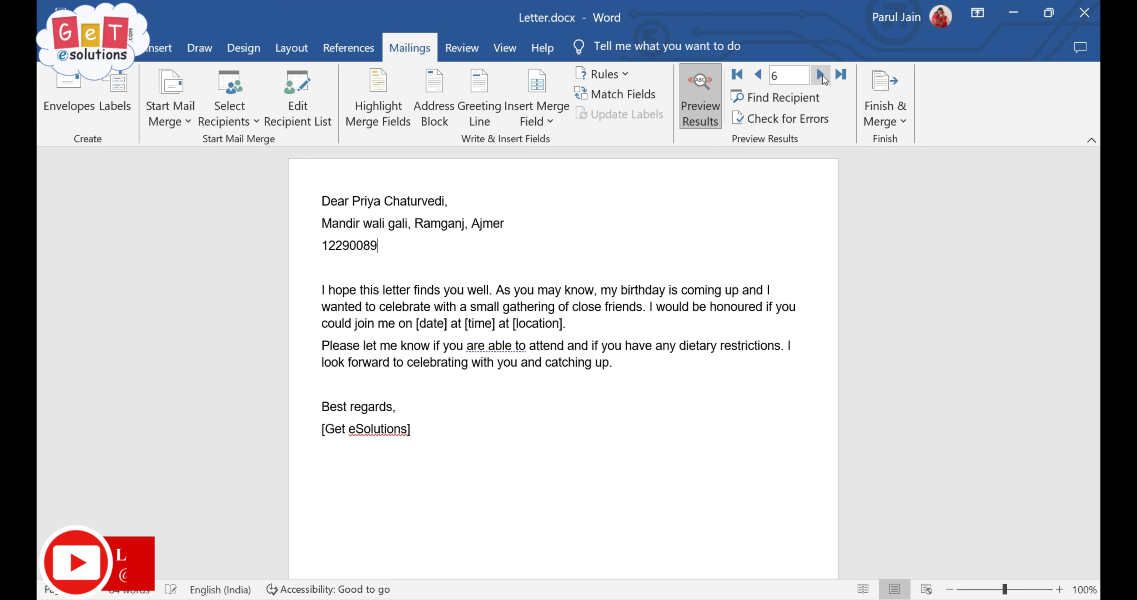
left_click(823, 75)
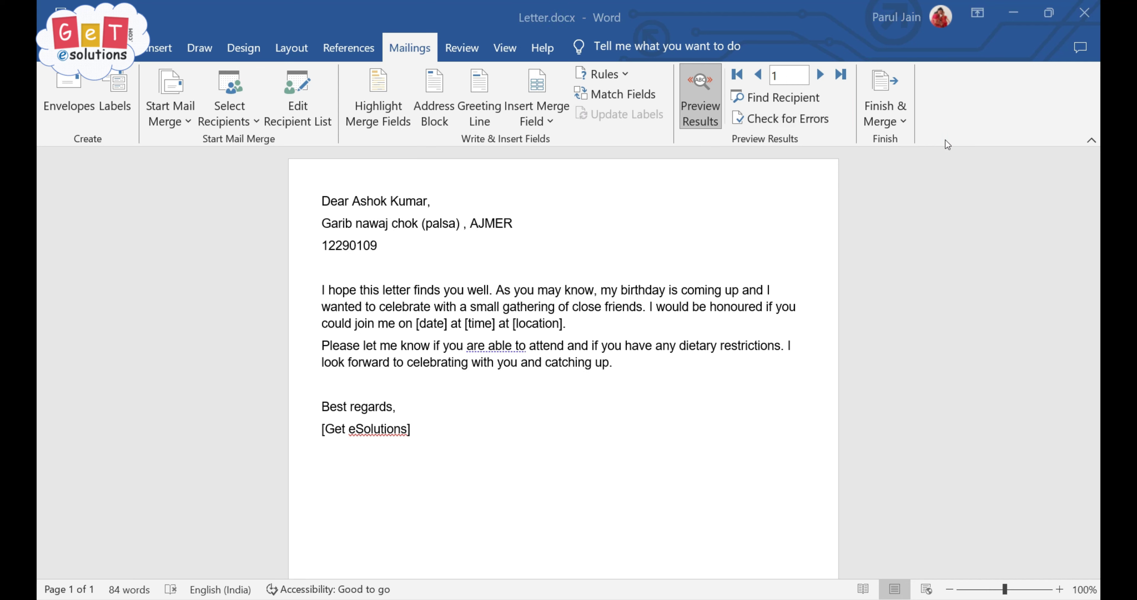
left_click(903, 108)
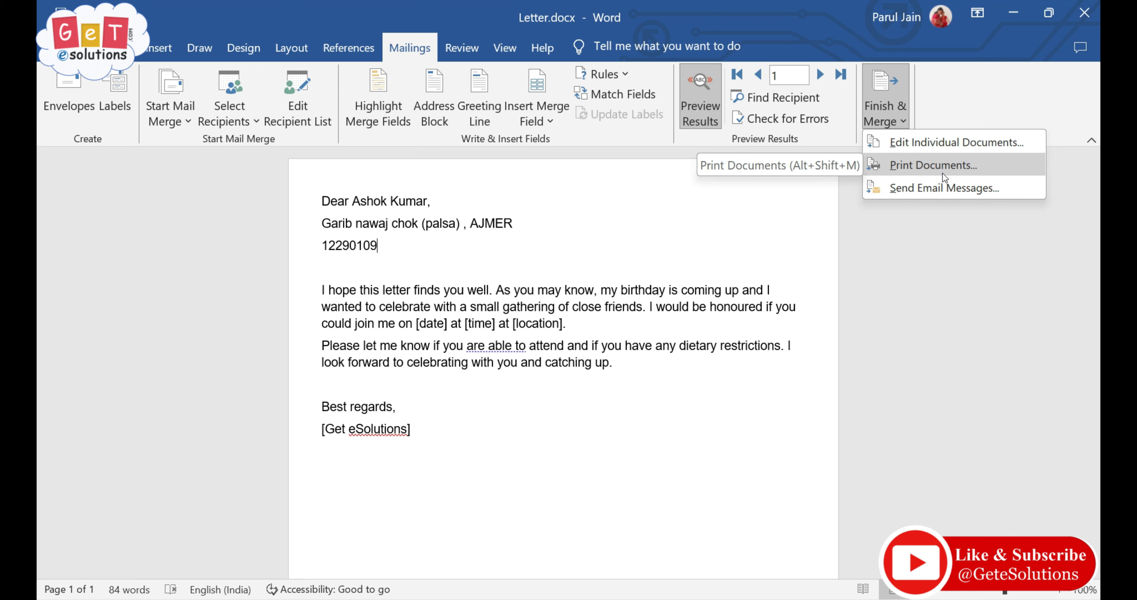
Step: Print documents with All records merged to the printer, bringing up the Print dialog
left_click(972, 170)
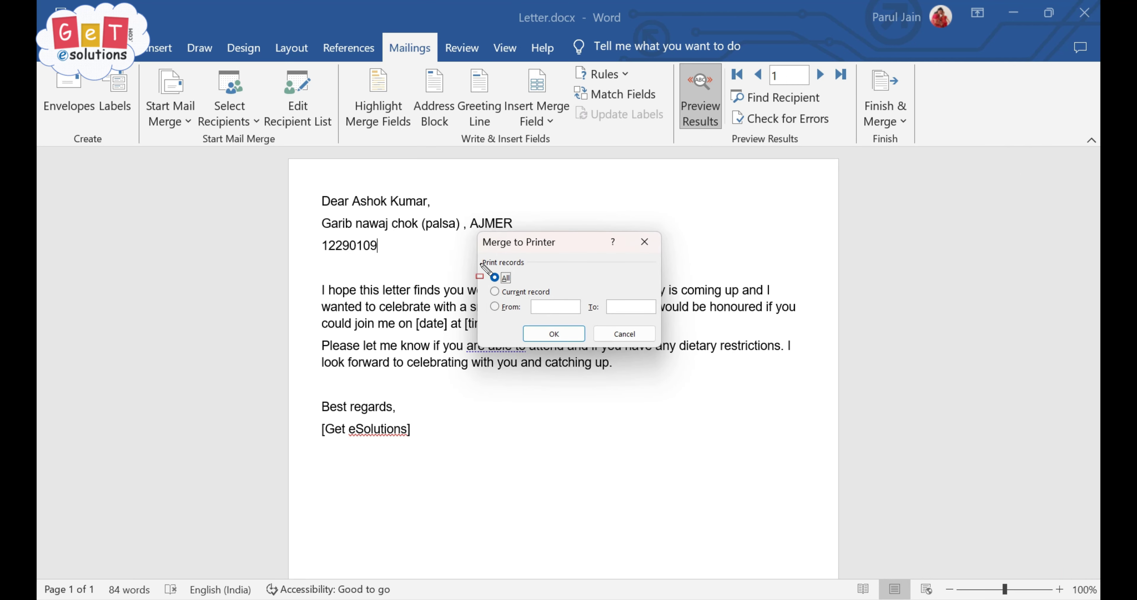
left_click_drag(478, 256, 581, 314)
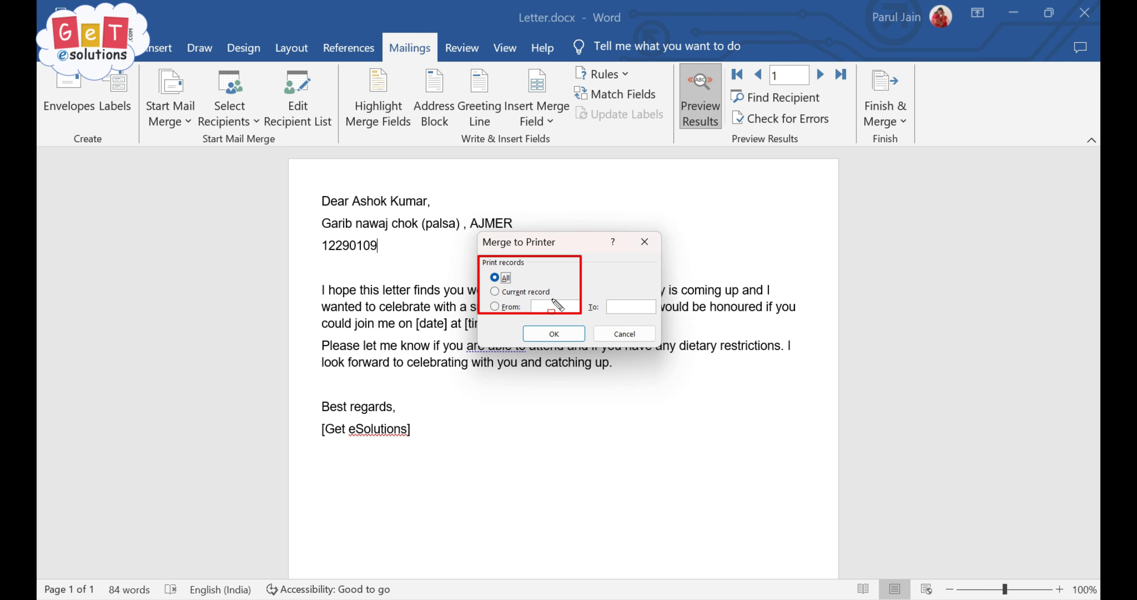
left_click_drag(480, 265, 536, 288)
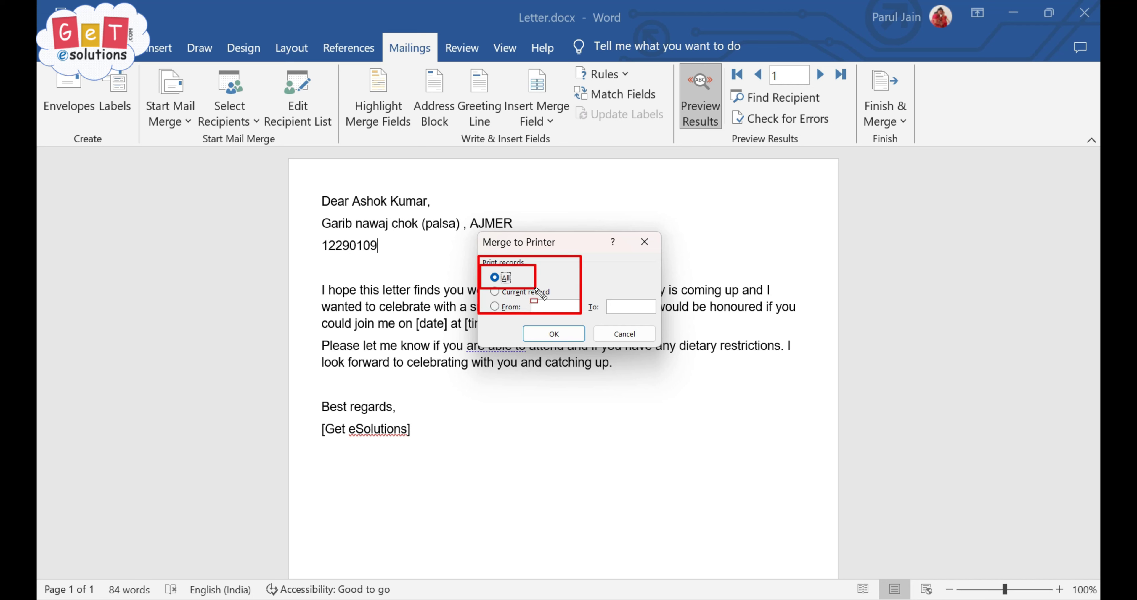
key("Escape")
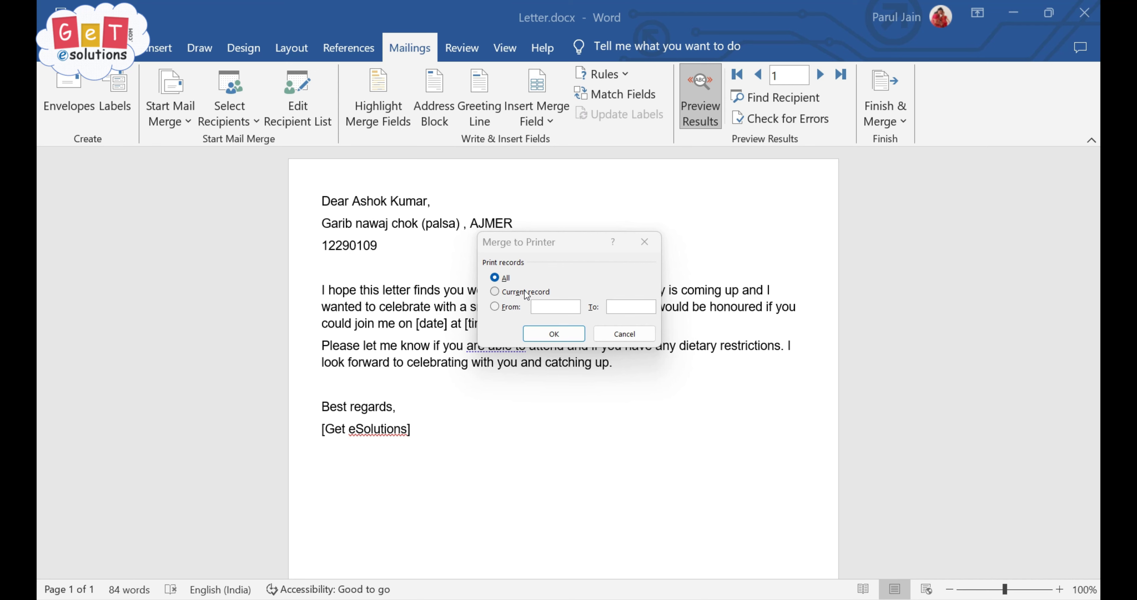
left_click(555, 334)
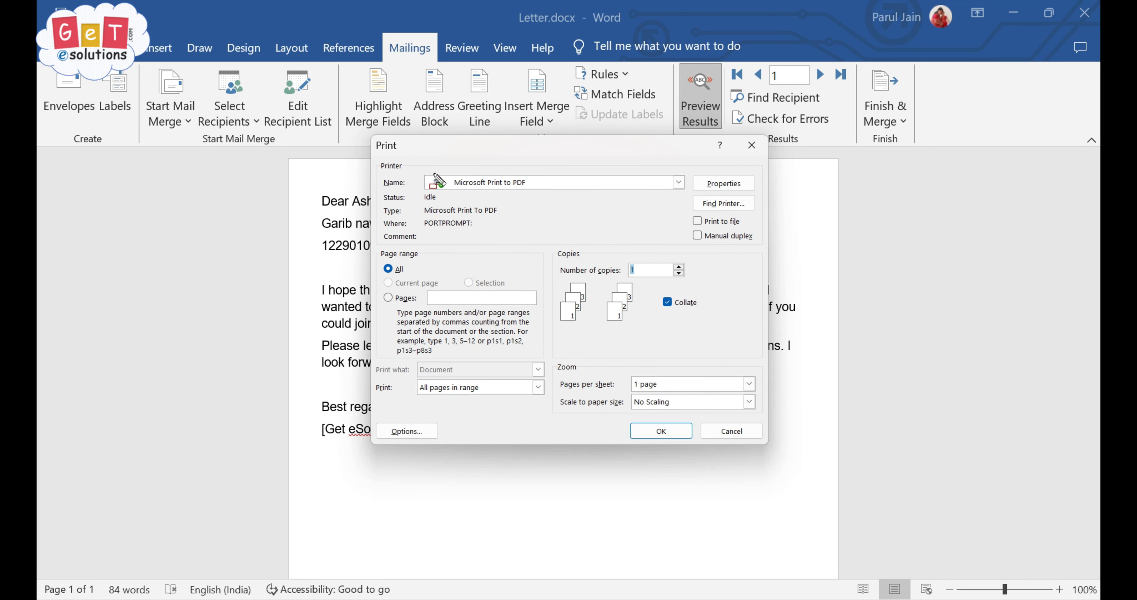
Step: Keep Microsoft Print to PDF as the printer and confirm printing the merged letters
left_click_drag(383, 159, 691, 239)
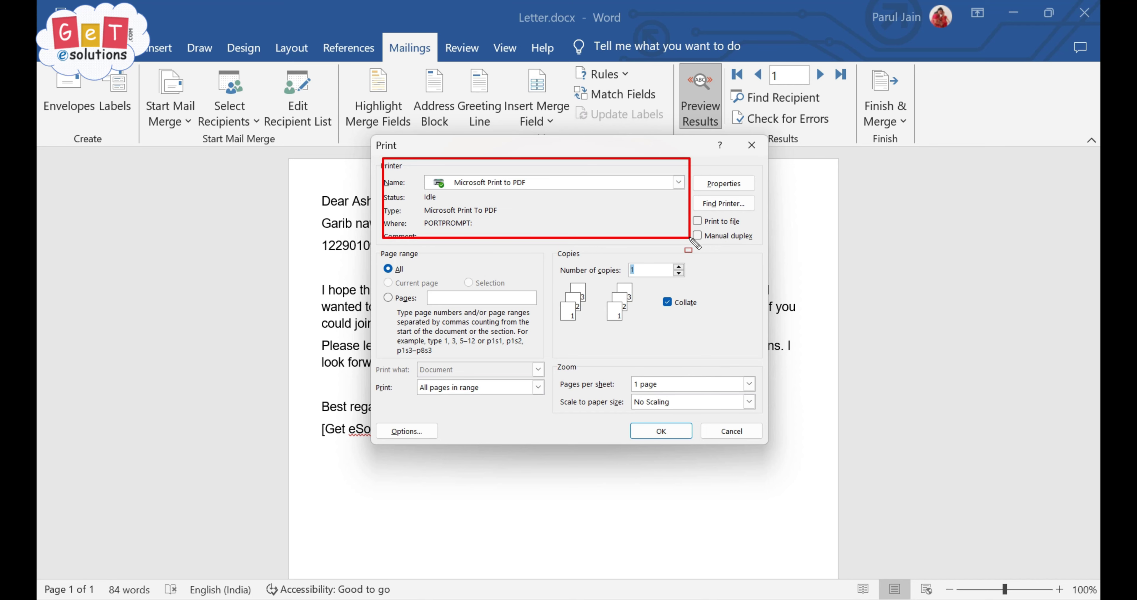
left_click(679, 183)
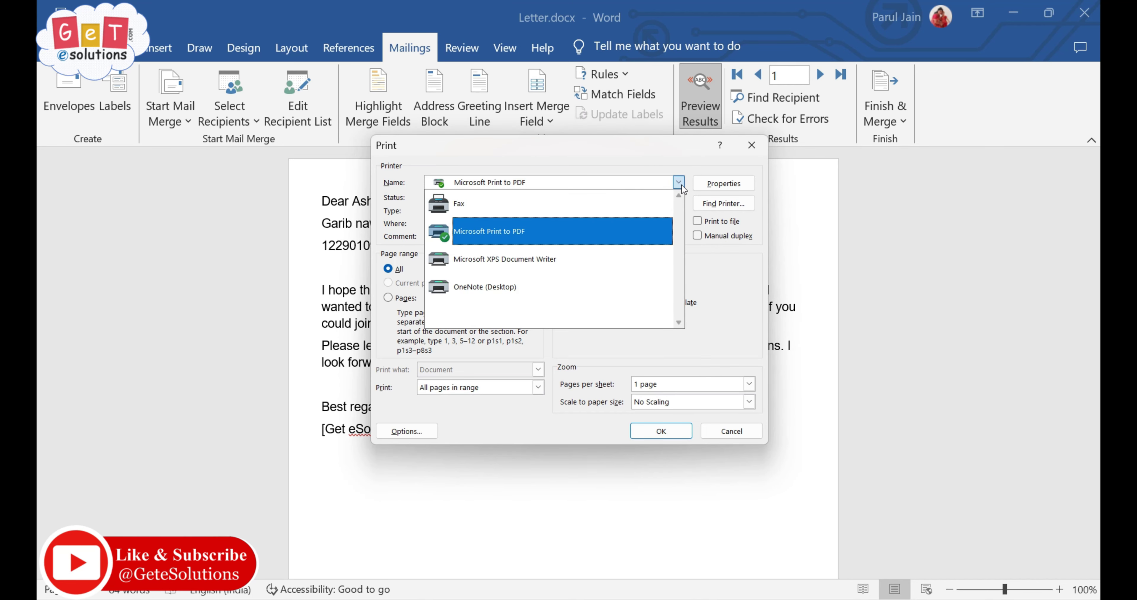
left_click(687, 190)
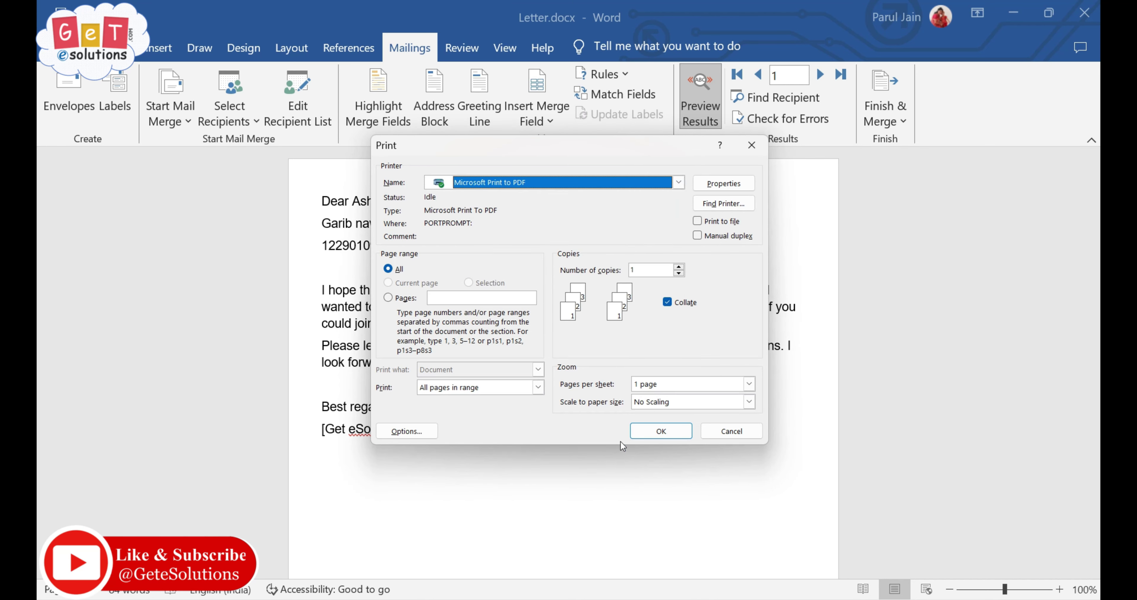
left_click(732, 431)
left_click_drag(201, 94, 459, 138)
left_click_drag(632, 149, 693, 154)
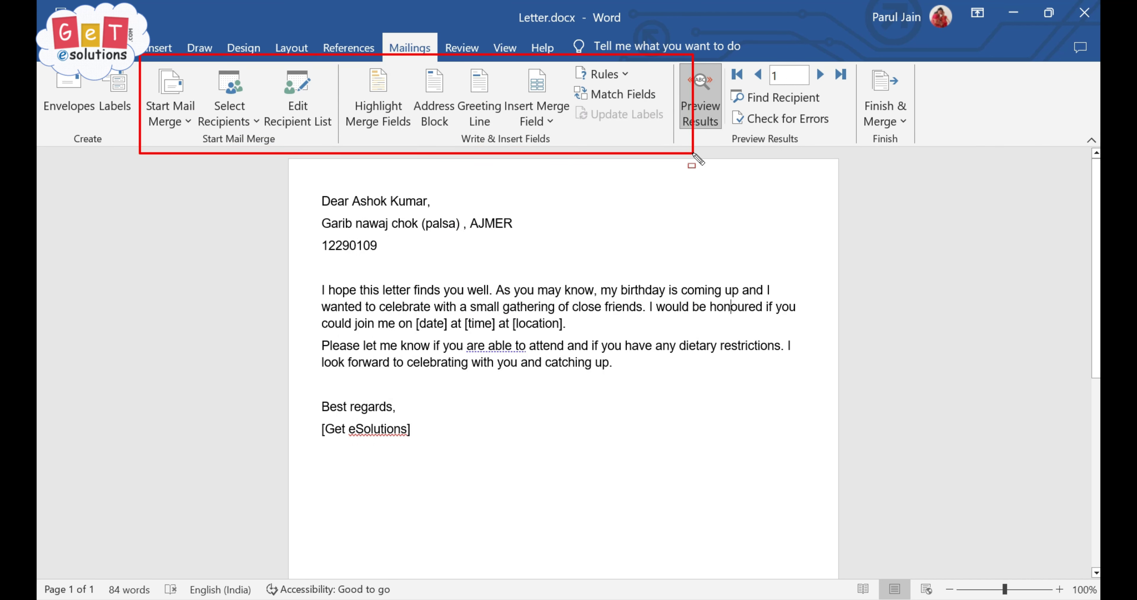
key("Escape")
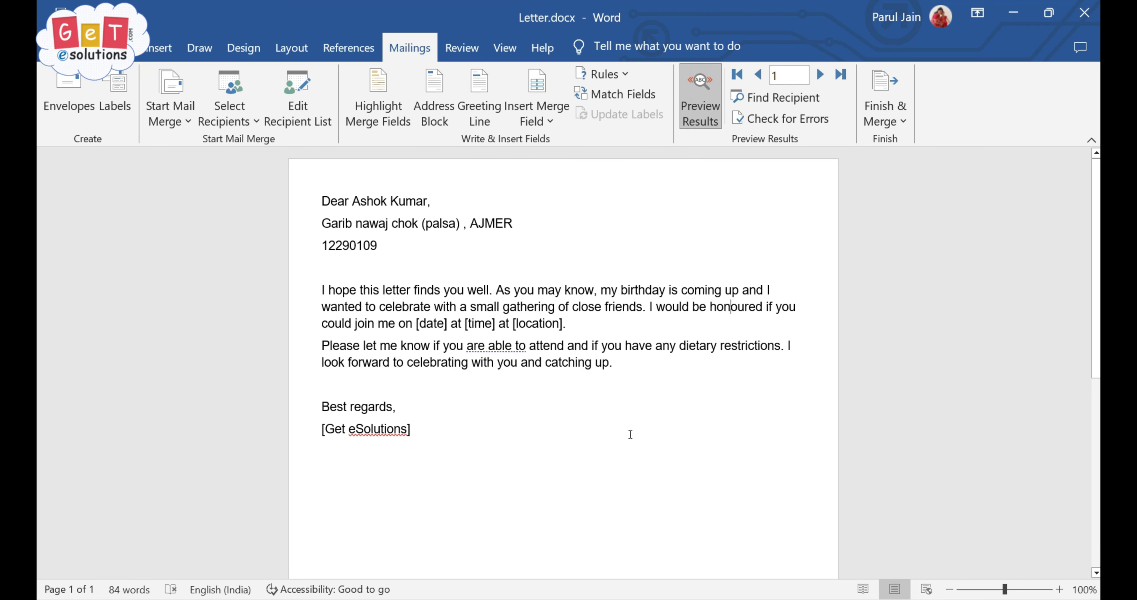